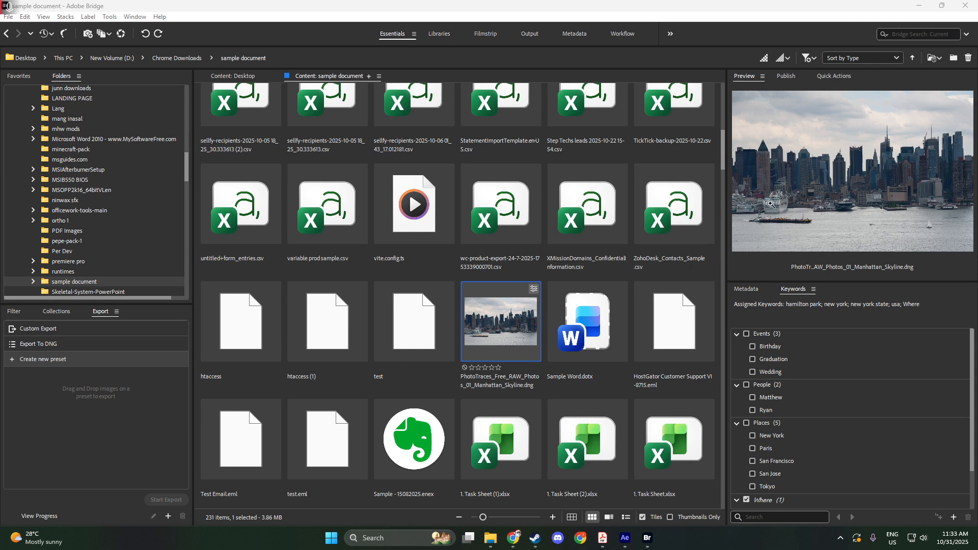
Step: Inspect the selected Manhattan skyline DNG photo's preview with the loupe
click(809, 172)
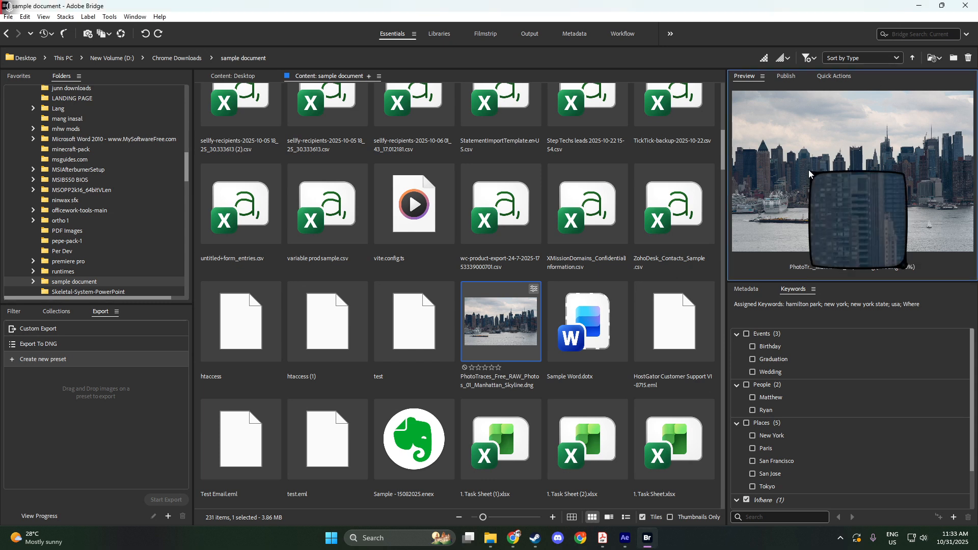
click(930, 215)
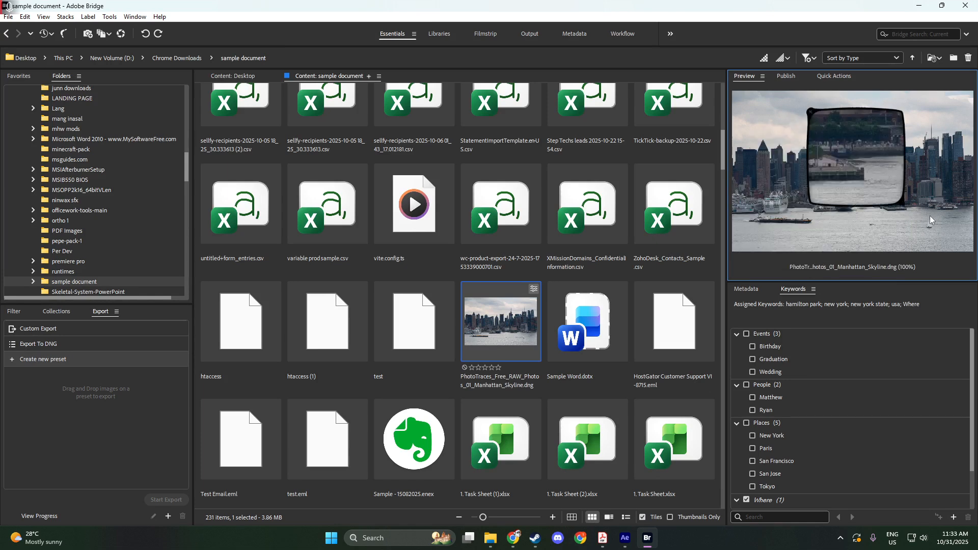
click(891, 235)
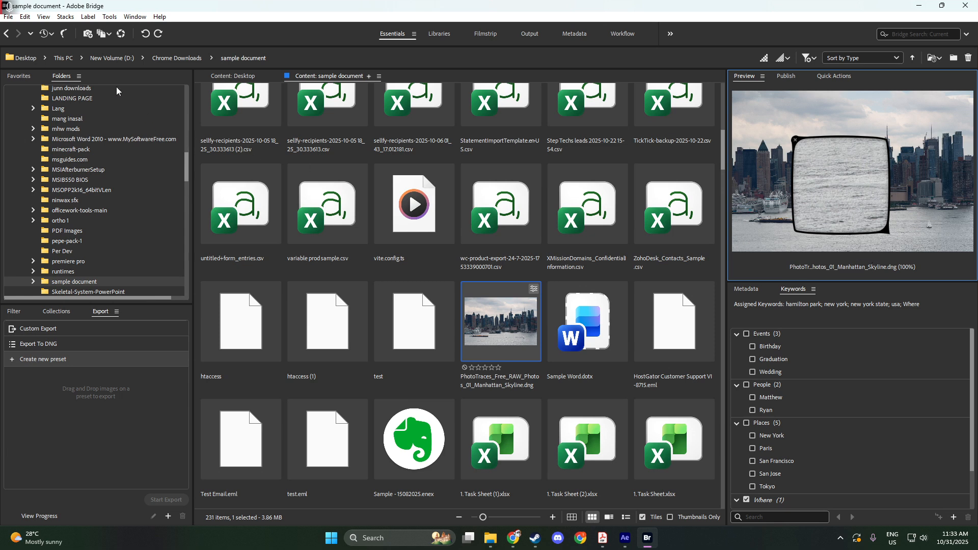
click(128, 18)
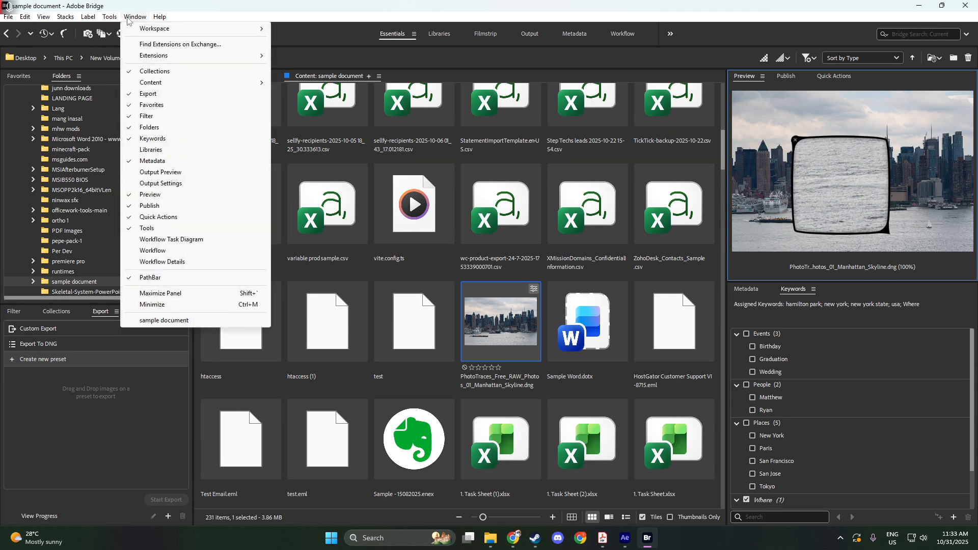
click(148, 93)
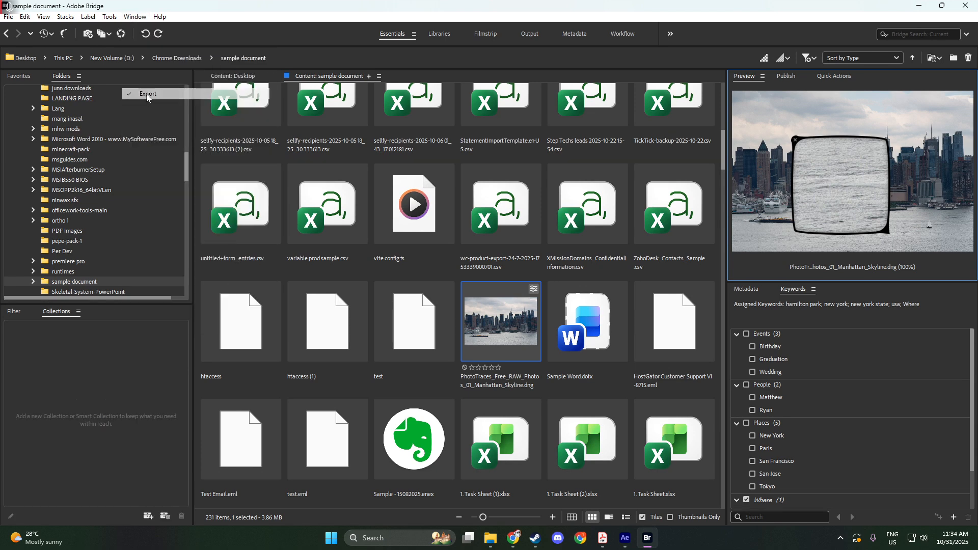
click(130, 17)
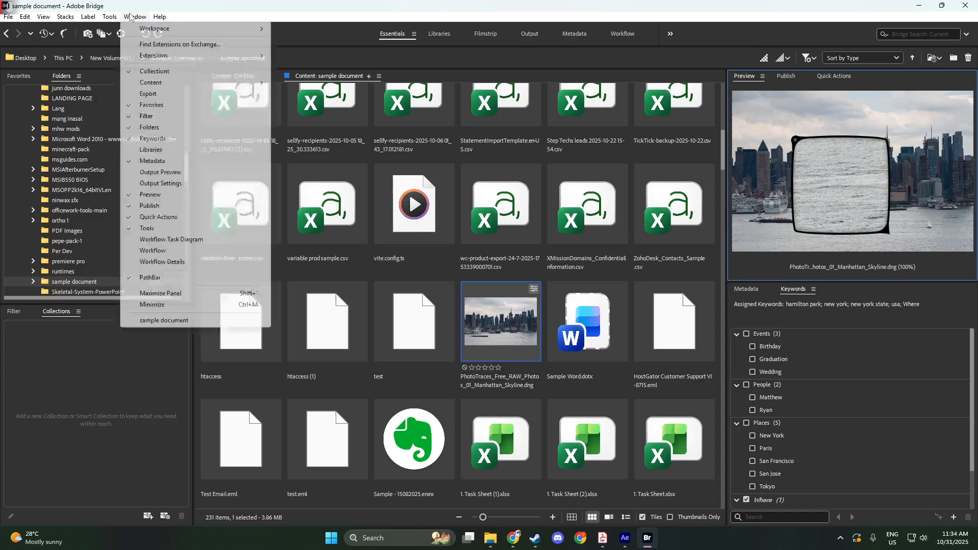
click(159, 97)
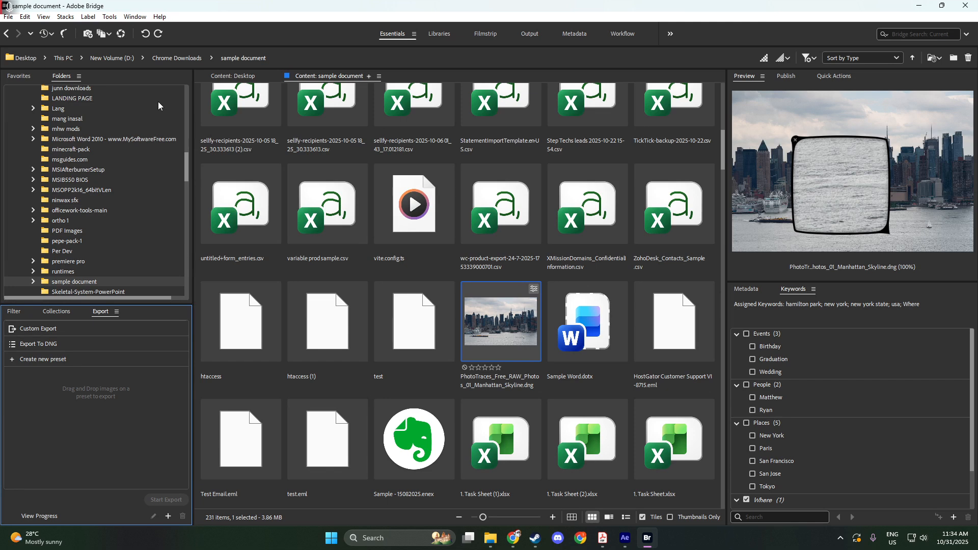
Step: Create a new export preset named JPEG Preset
click(49, 357)
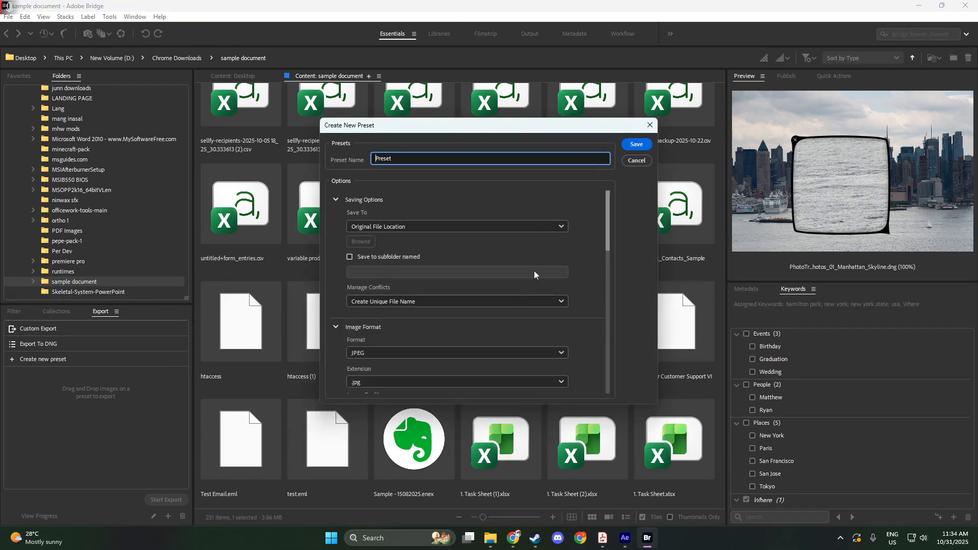
drag(413, 159, 332, 164)
text(A)
key(BackSpace)
text(PEG Pre)
click(444, 176)
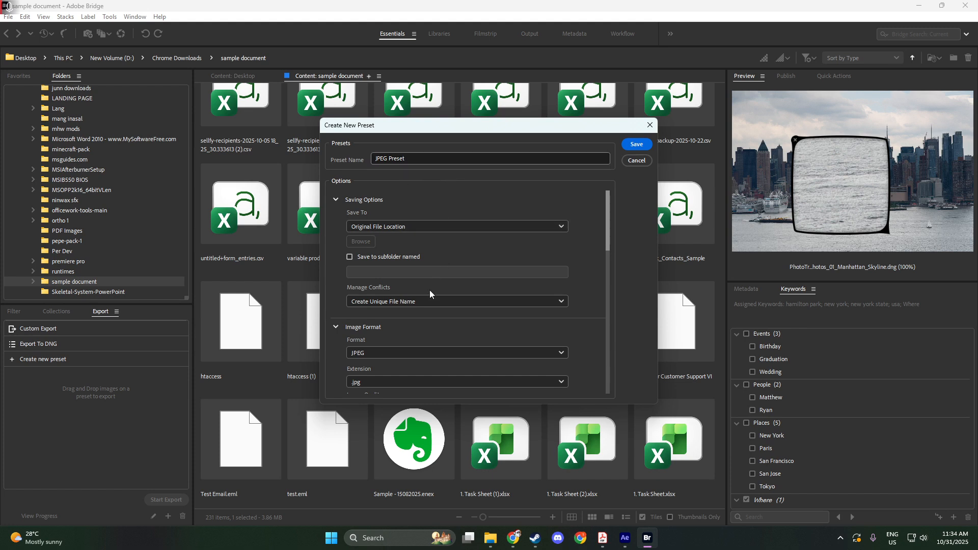
Step: Set the preset's image format to JPEG and the file extension to .jpeg
scroll(417, 313, down, 1)
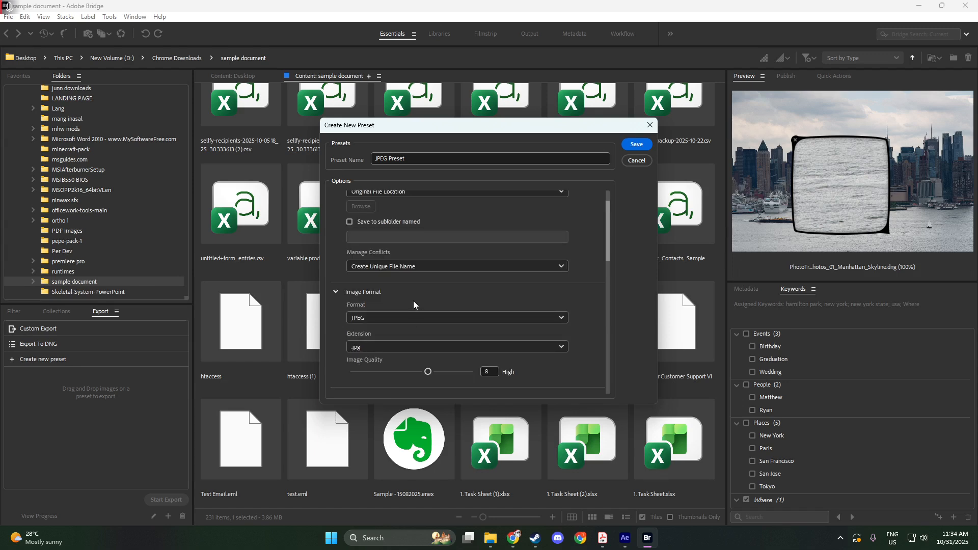
click(425, 317)
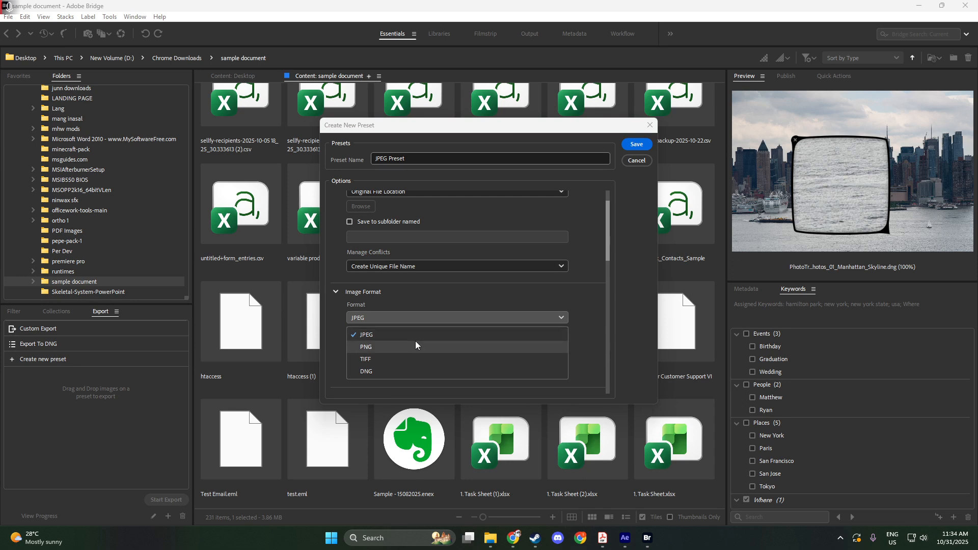
click(415, 341)
click(409, 317)
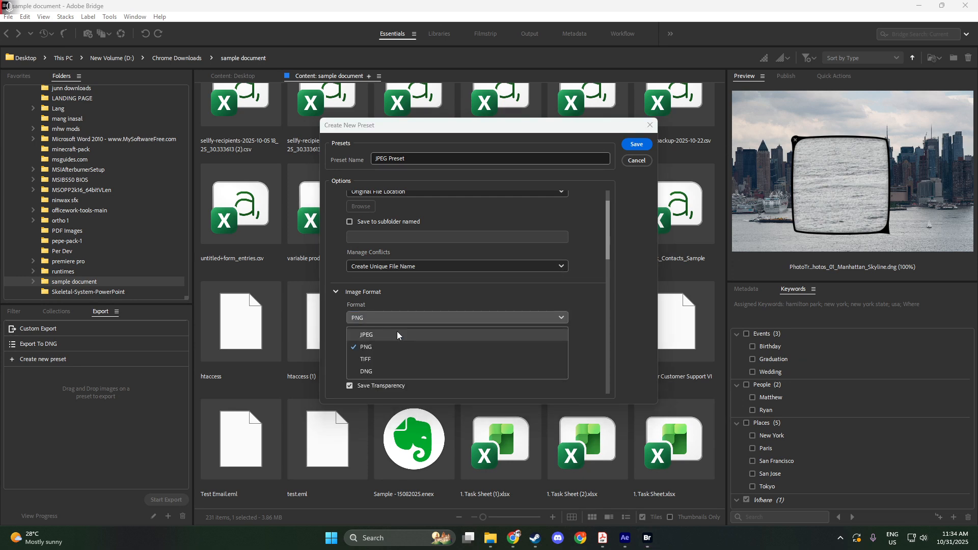
click(395, 333)
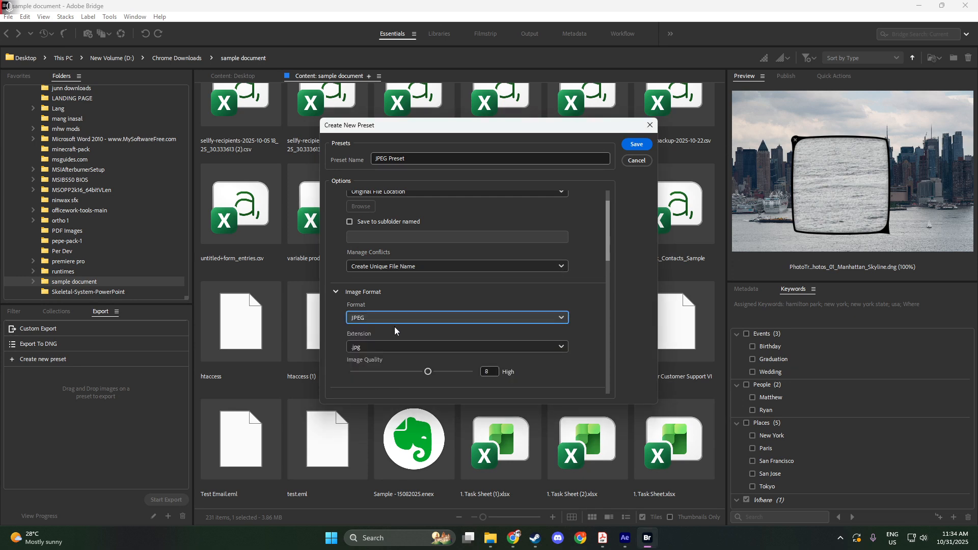
click(430, 346)
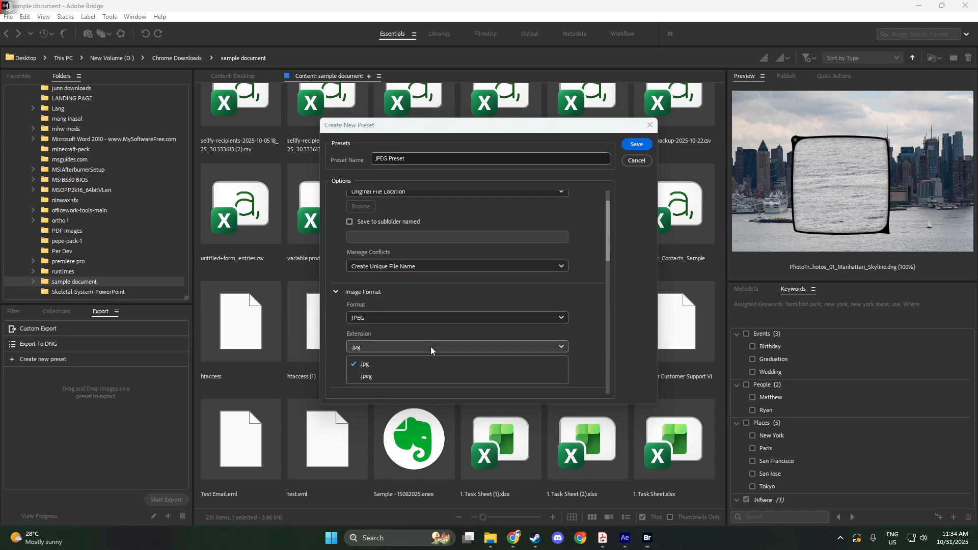
click(406, 374)
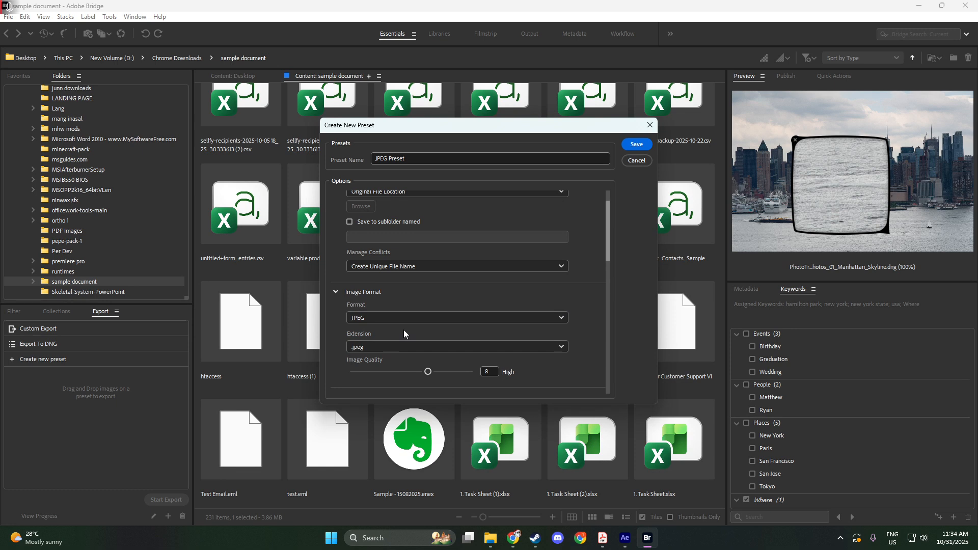
Step: Raise the preset's image quality to 10 (Maximum)
scroll(408, 333, up, 1)
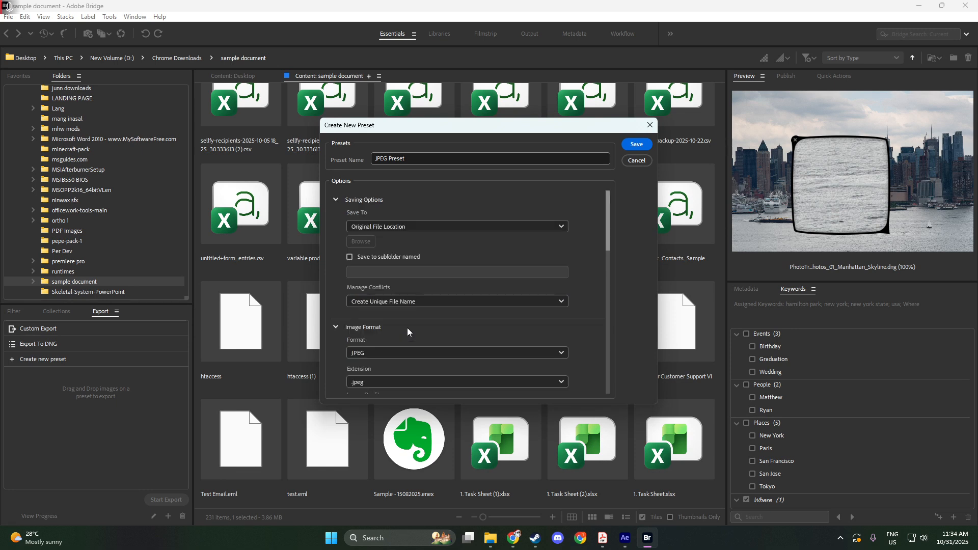
scroll(583, 293, down, 2)
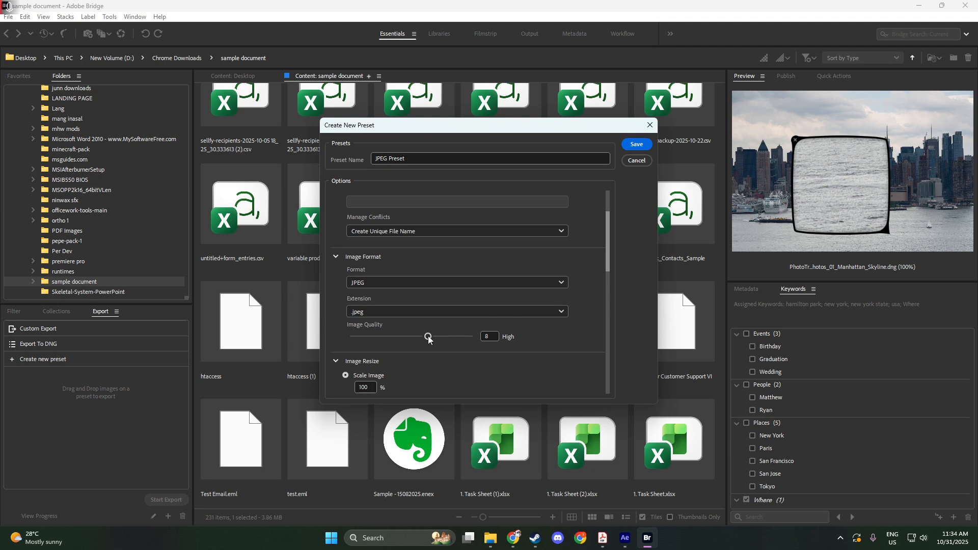
click(432, 336)
drag(434, 340, 450, 340)
drag(542, 331, 574, 326)
Step: Scroll through the preset's saving, format and resize options to review them
scroll(551, 381, down, 1)
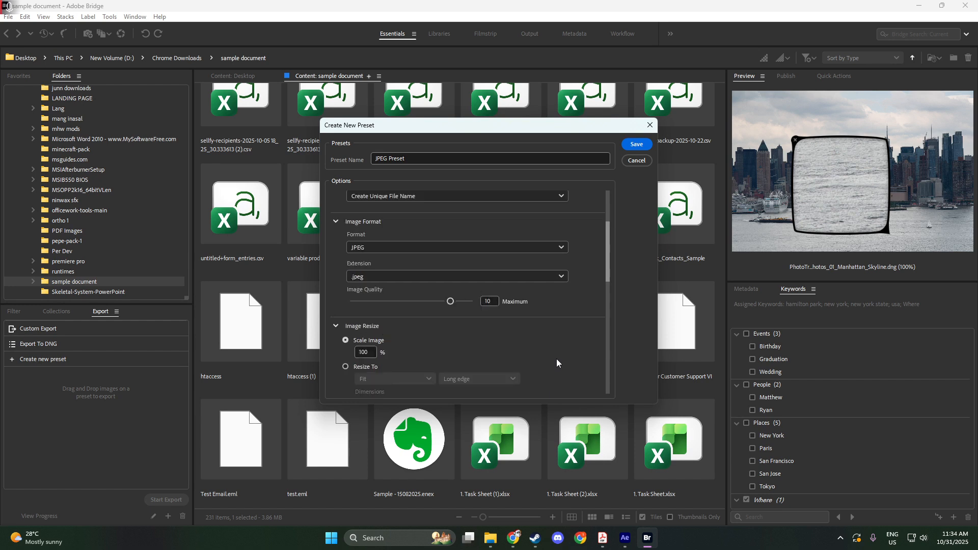
scroll(557, 362, down, 1)
scroll(557, 349, down, 1)
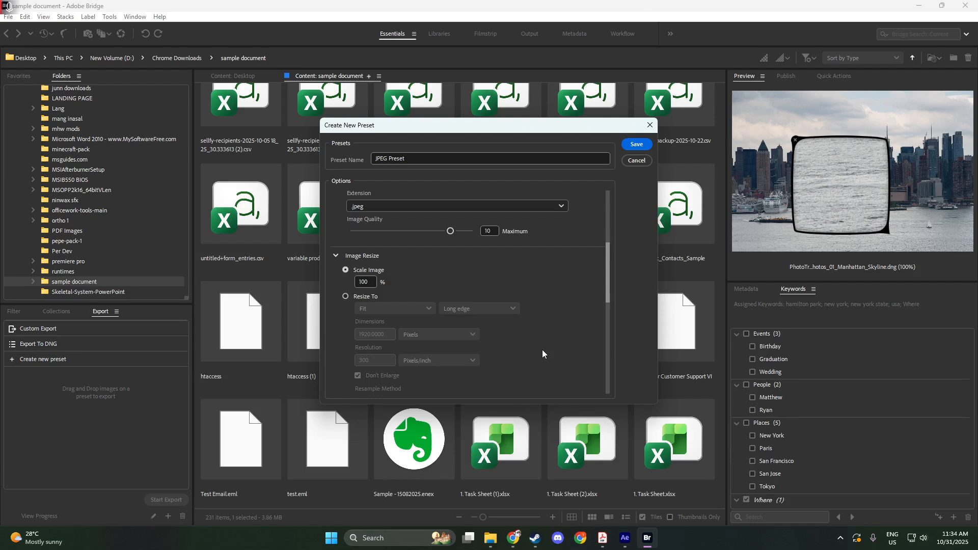
scroll(545, 339, up, 1)
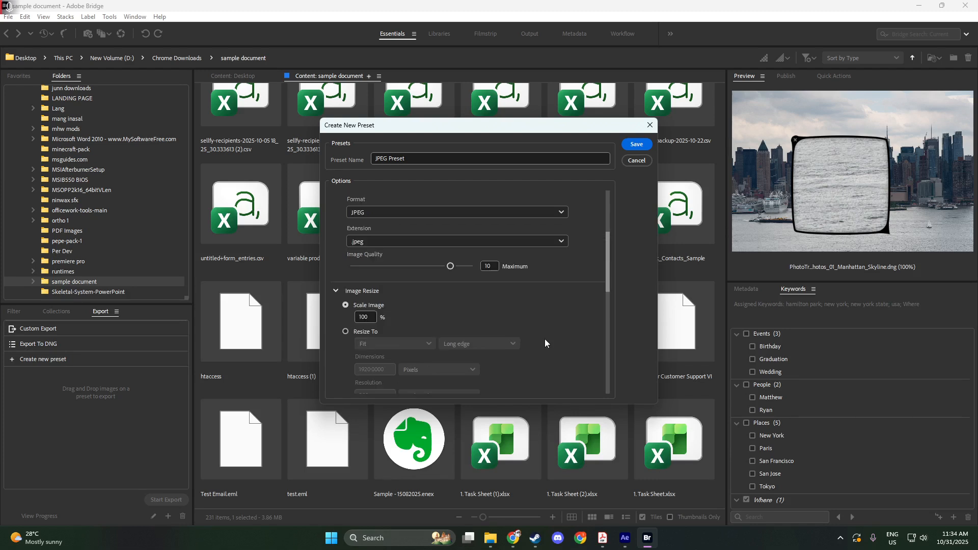
scroll(544, 338, up, 2)
scroll(564, 338, up, 2)
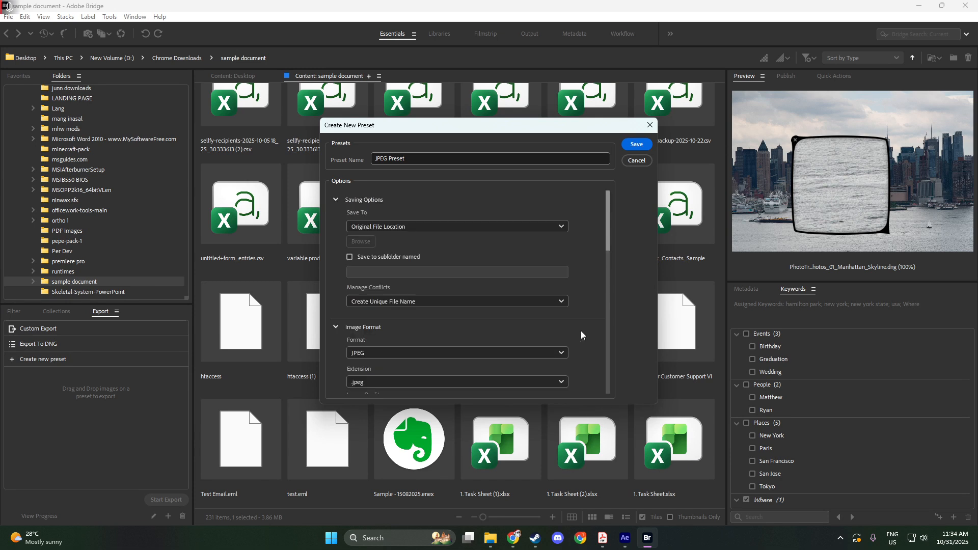
scroll(582, 333, down, 3)
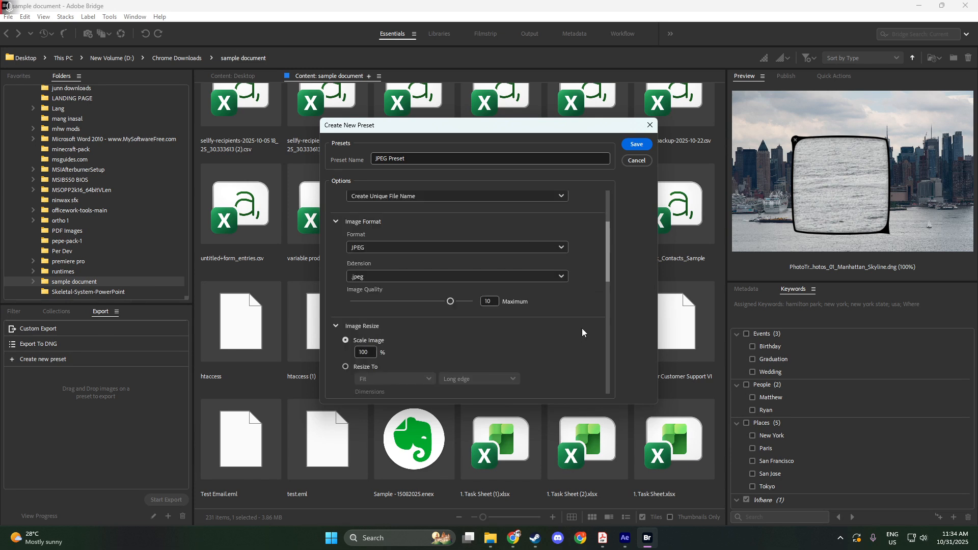
scroll(582, 332, down, 1)
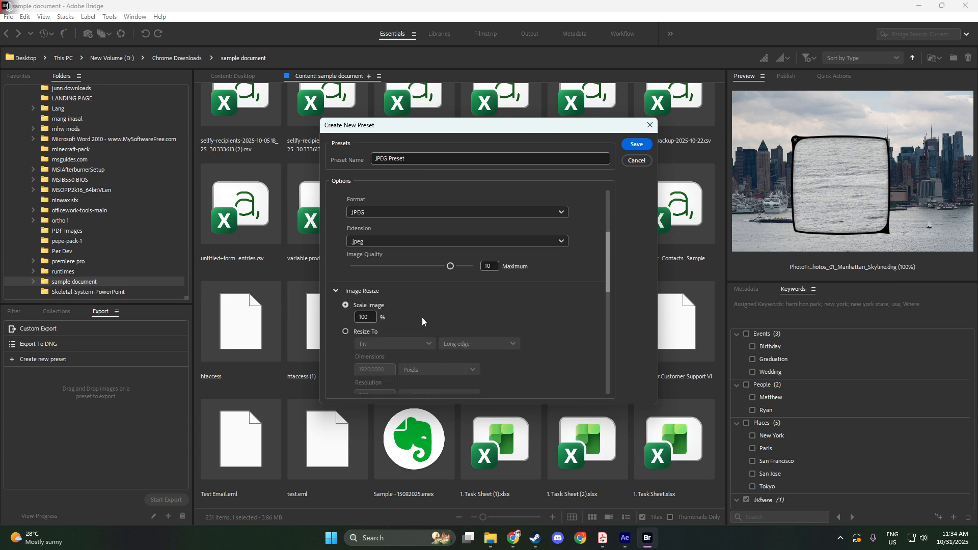
Step: Choose Scale Image and set the scale to 100 %
click(346, 306)
drag(372, 317, 360, 316)
text(98)
drag(374, 317, 326, 318)
text(100)
key(Tab)
Step: Set the included metadata to All Except Camera And Camera Raw Info
scroll(478, 301, down, 2)
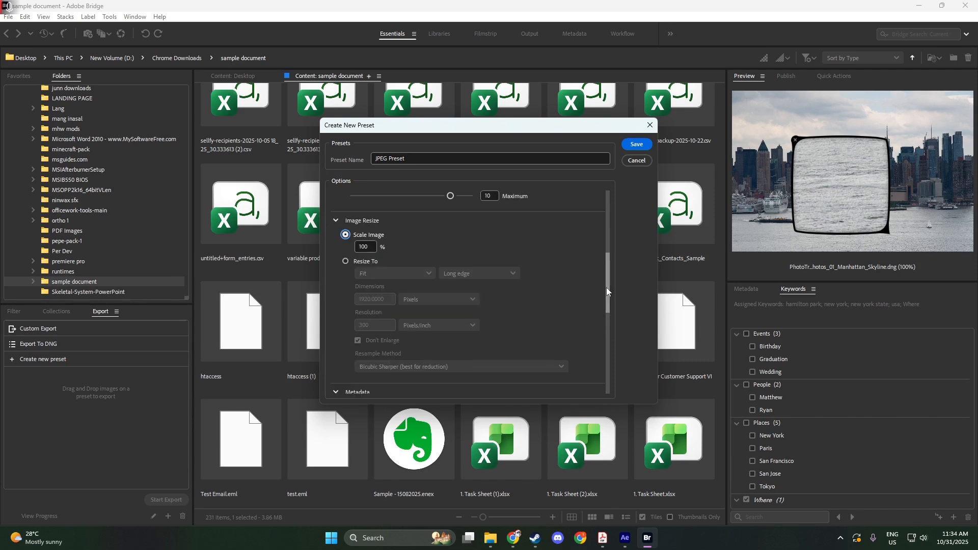
drag(606, 287, 607, 306)
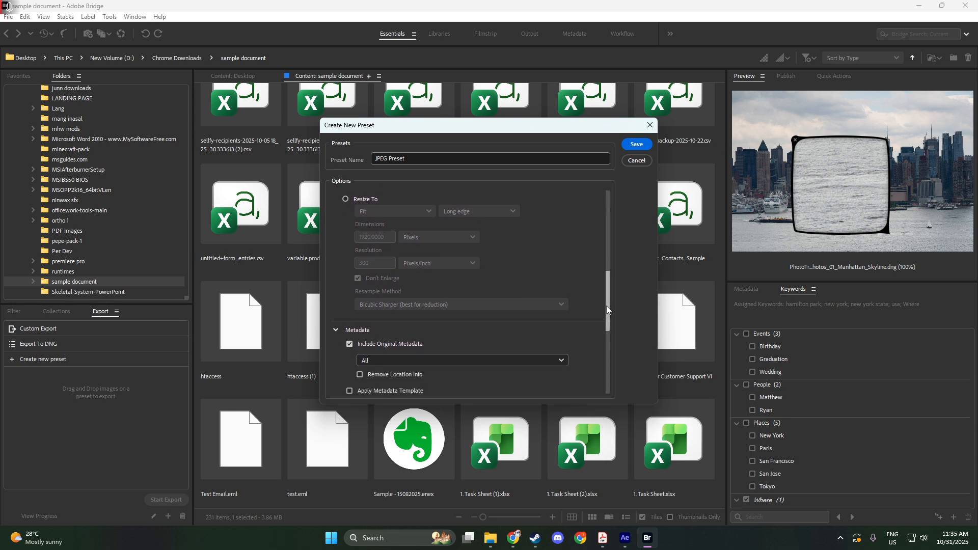
click(408, 360)
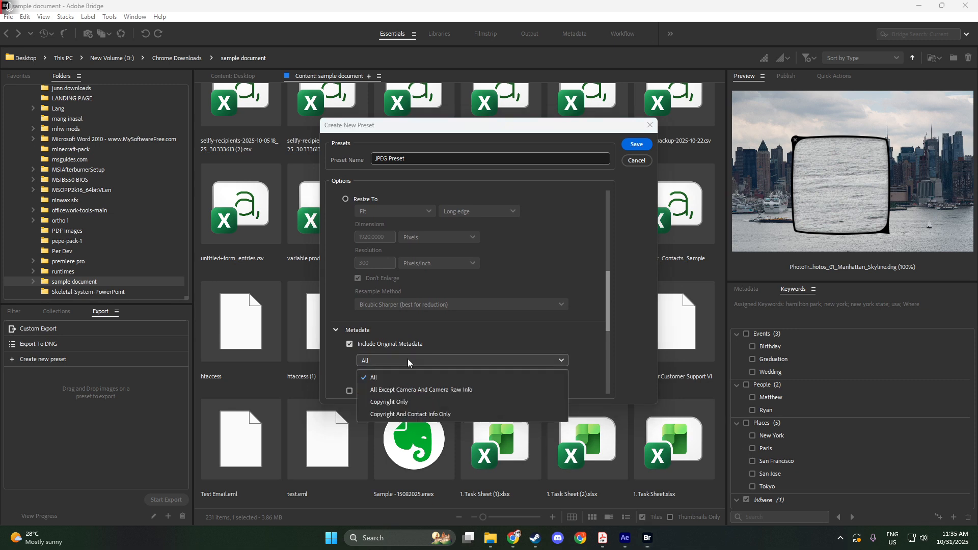
click(397, 391)
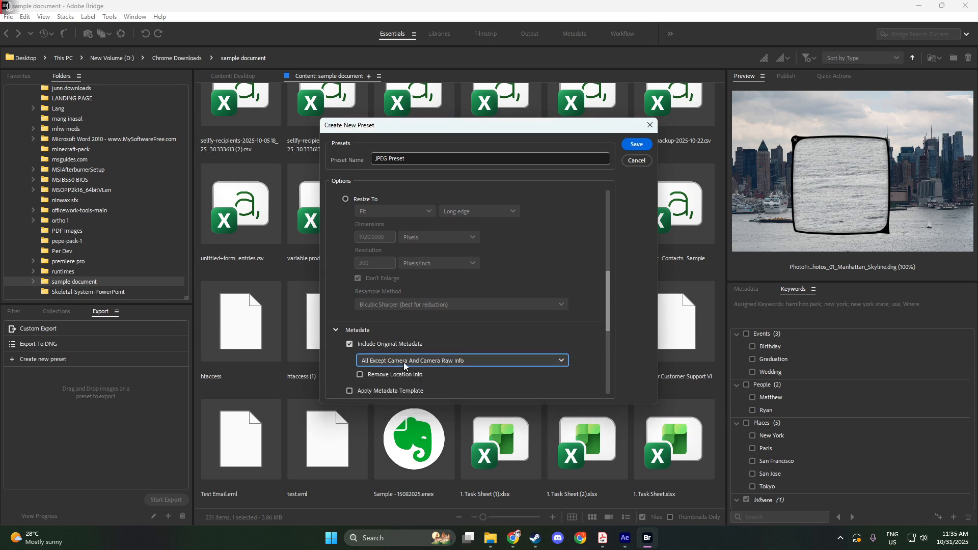
Step: Restore the included metadata to All and save the preset
click(403, 362)
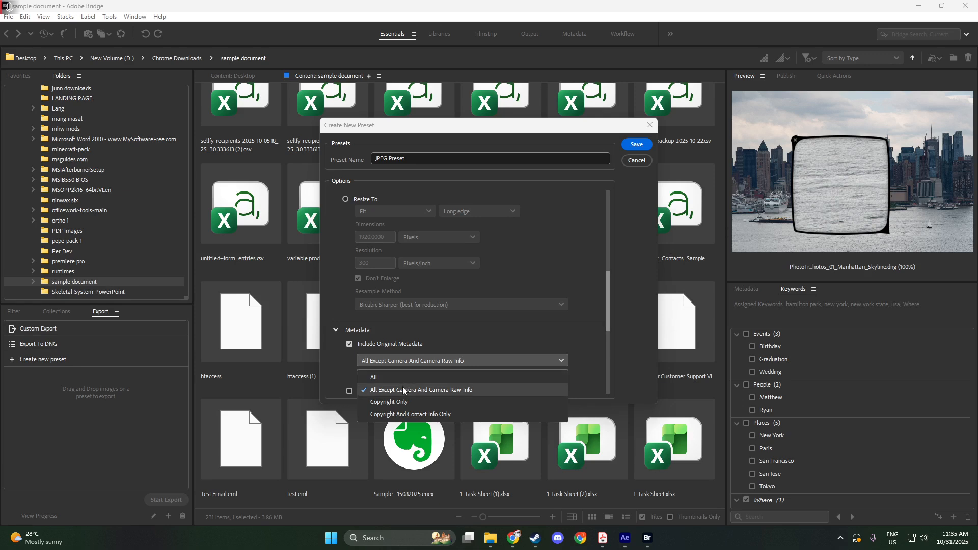
key(Escape)
key(Up)
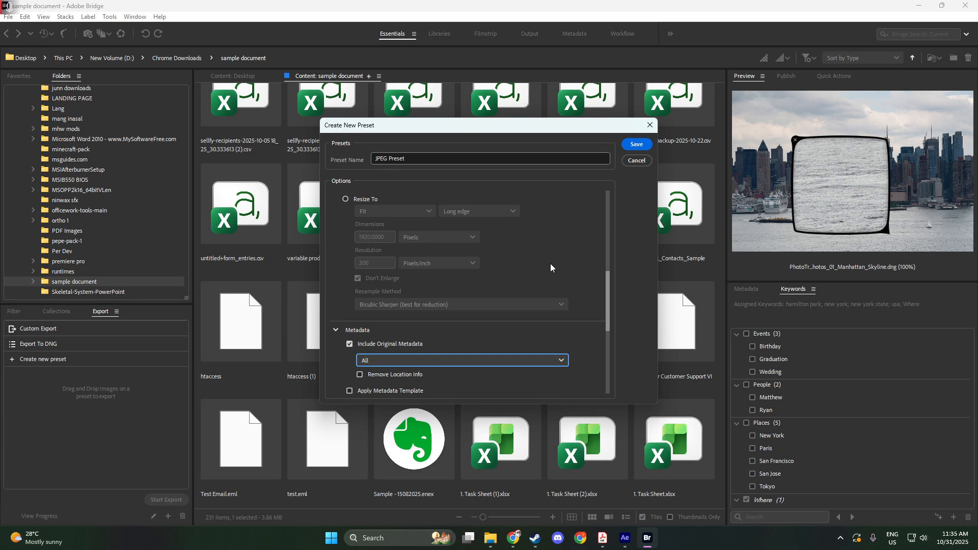
click(634, 145)
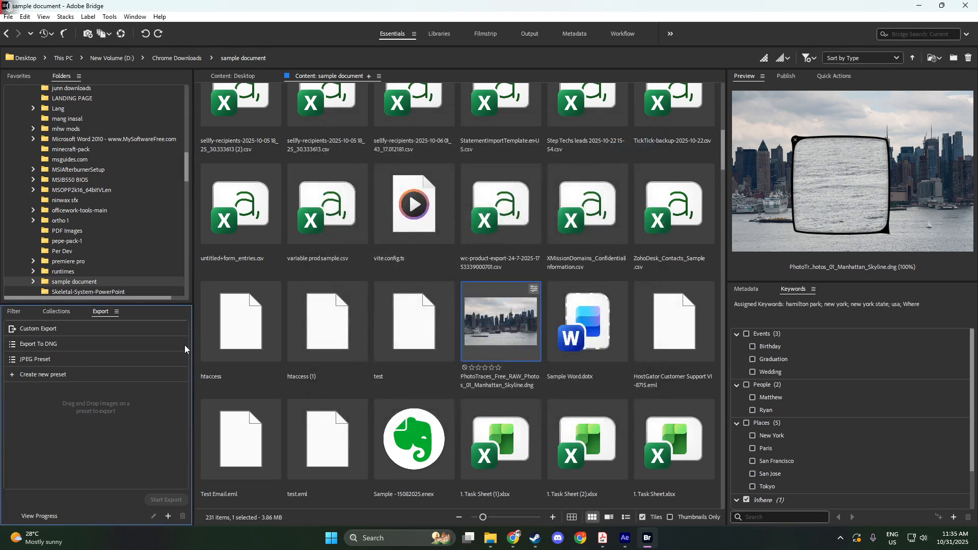
Step: Reopen the JPEG Preset settings and close them without changes
double_click(41, 360)
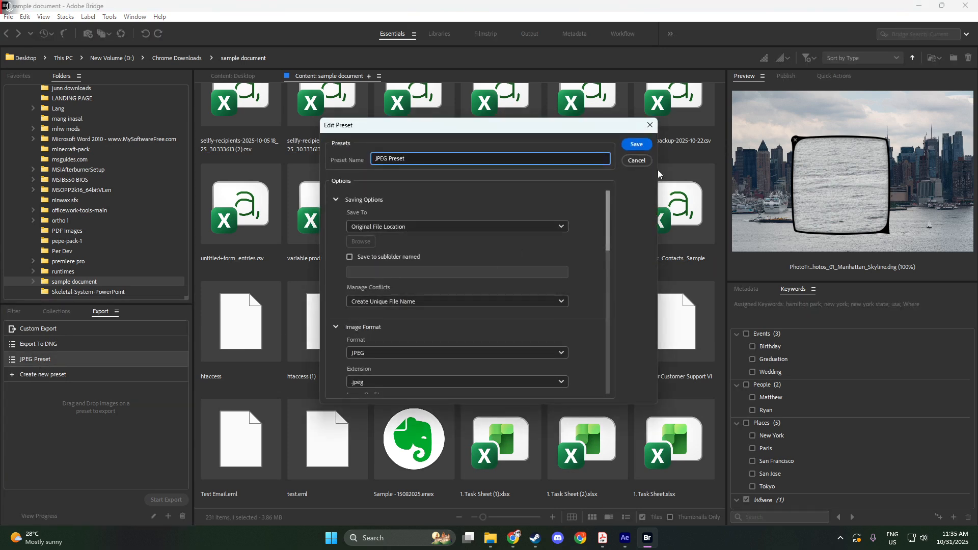
click(636, 161)
Step: Export the selected DNG photo using the JPEG Preset
right_click(488, 332)
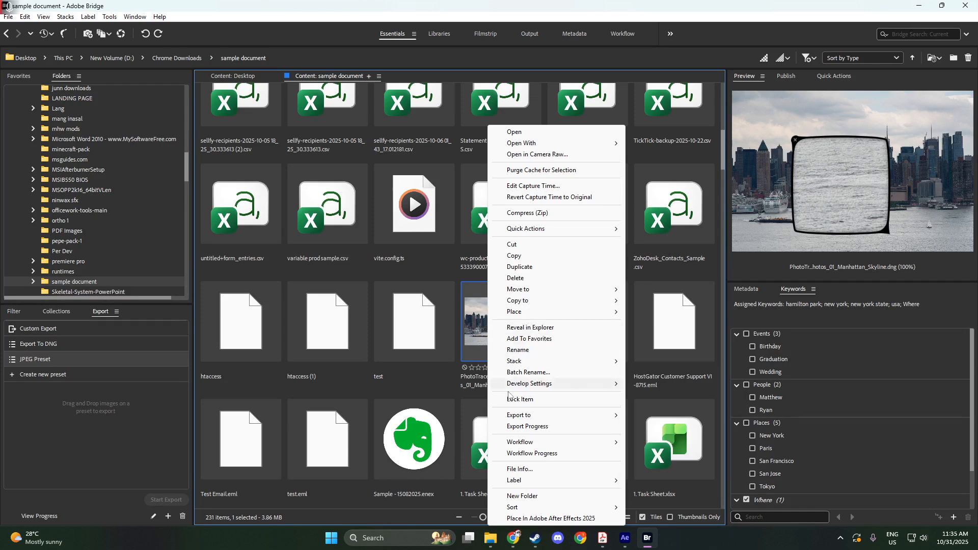
mouse_move(531, 417)
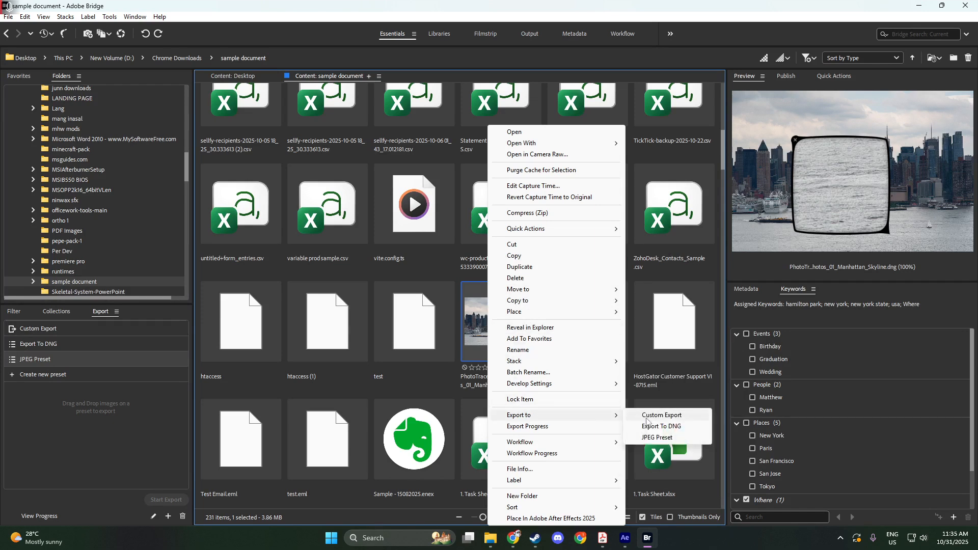
click(653, 439)
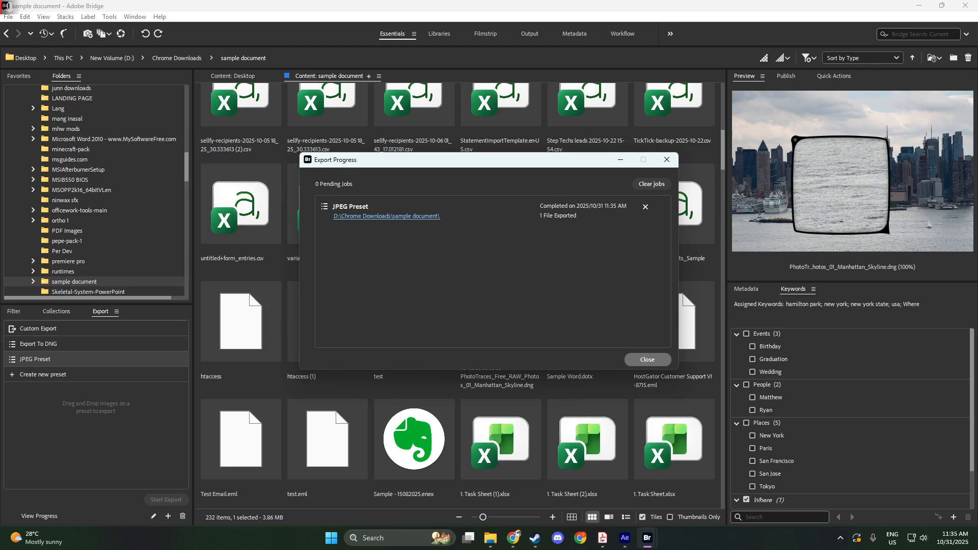
Step: Open the export destination folder and select the exported JPEG file
click(387, 216)
click(386, 215)
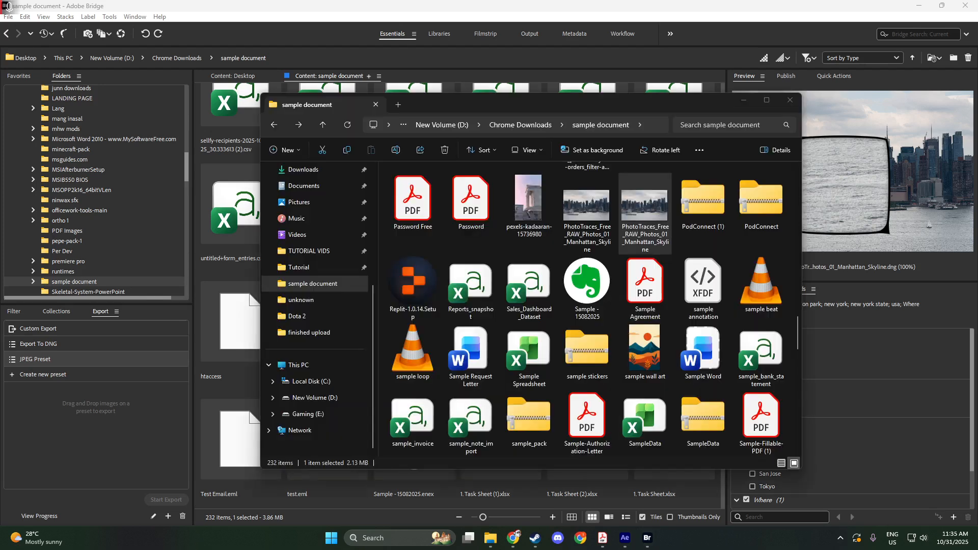
click(631, 222)
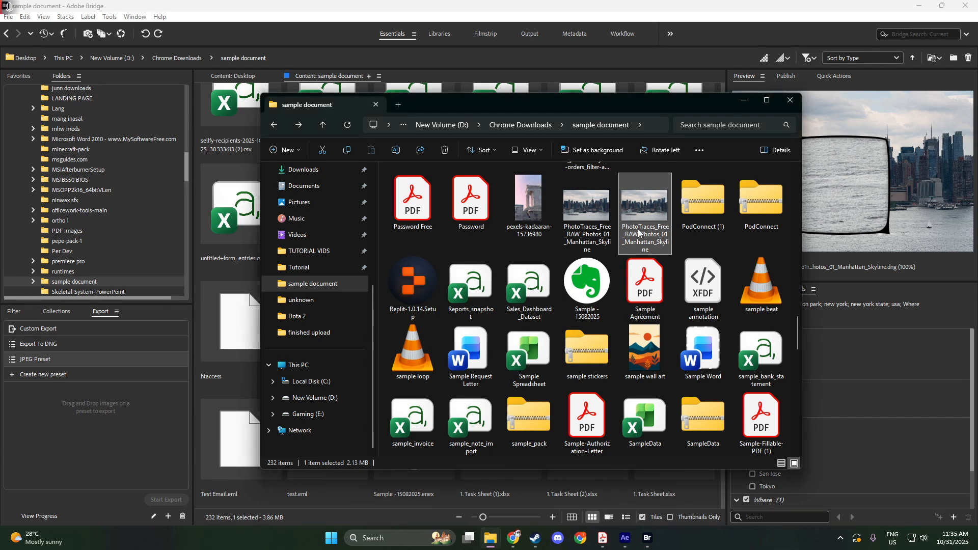